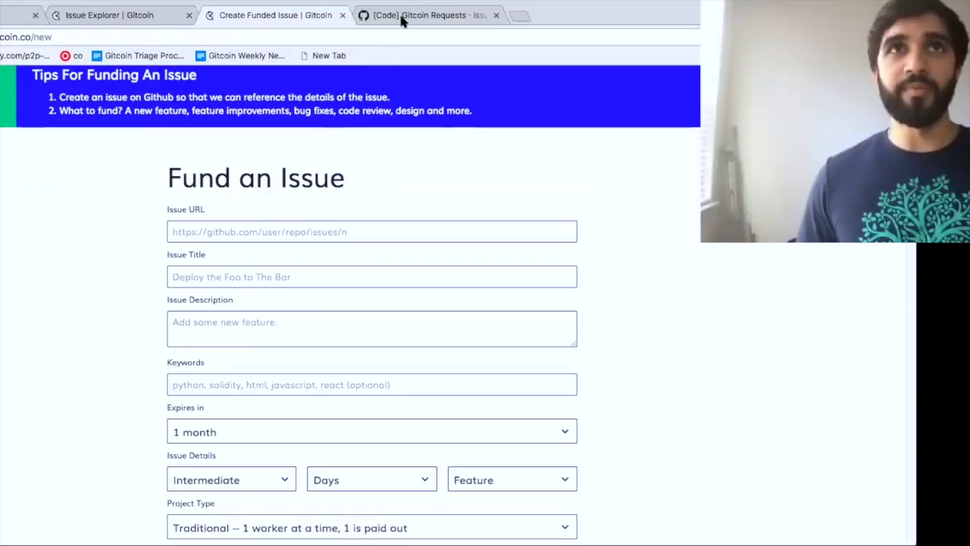
Copy the web address of the Gitcoin Requests GitHub issue #1033 and enter it as the Issue URL in the funding form.
click(402, 15)
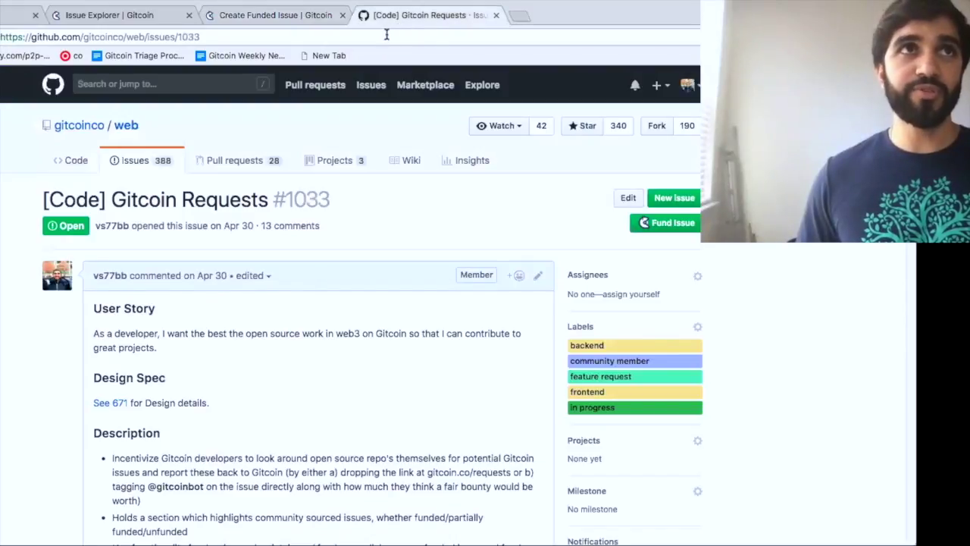
click(387, 36)
key(ctrl+c)
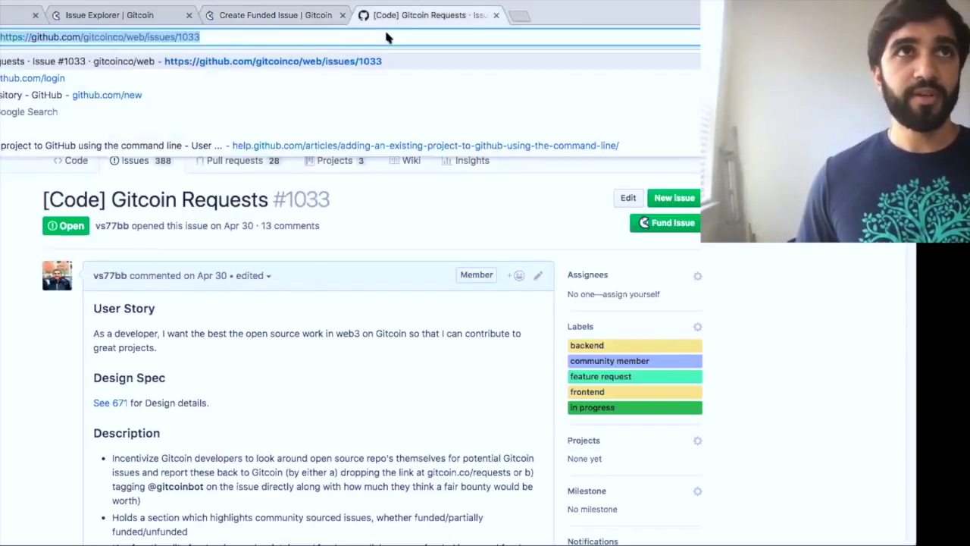
click(284, 19)
click(281, 230)
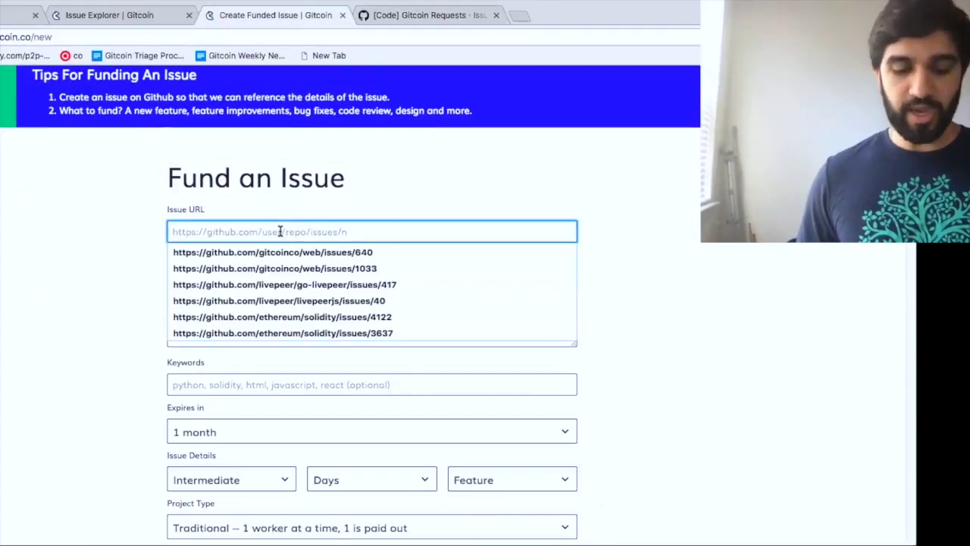
key(ctrl+v)
key(Tab)
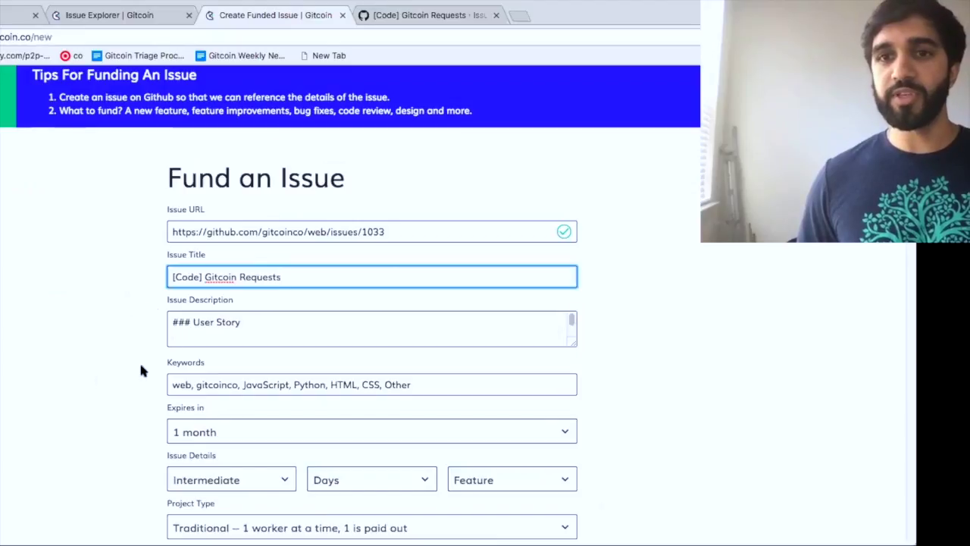
Choose Intermediate as the experience level in the issue details.
scroll(92, 398, down, 3)
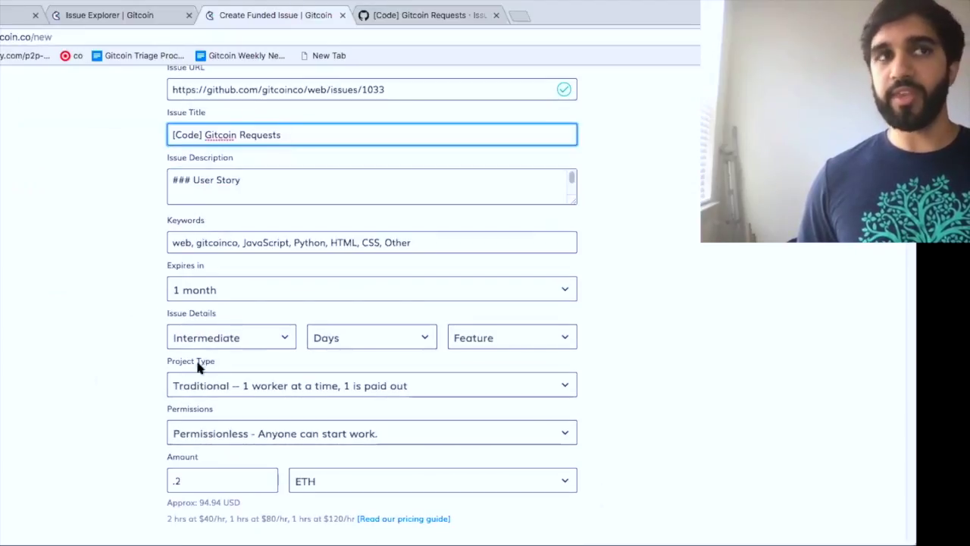
click(238, 349)
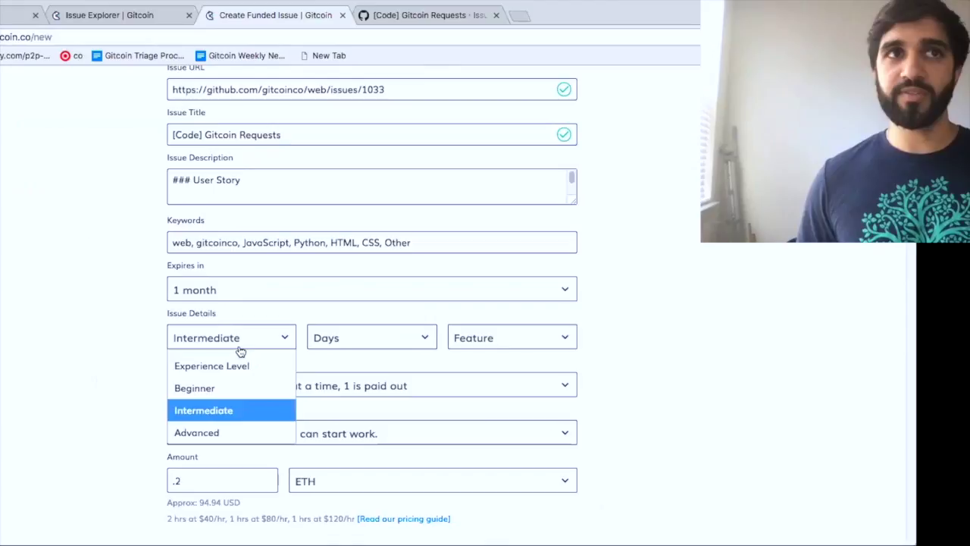
click(240, 409)
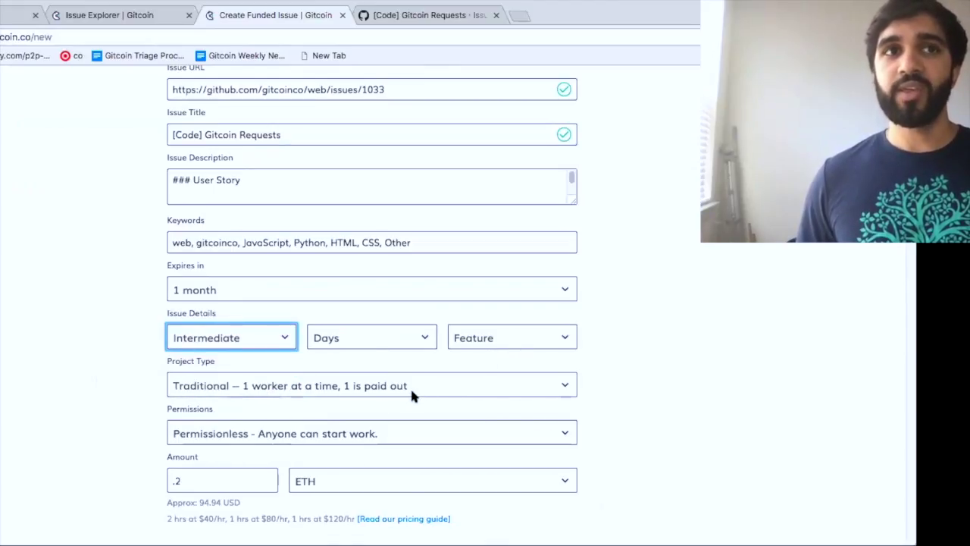
Choose the "Permissionless - Anyone can start work" permission and the "Traditional" project type with one paid worker at a time.
click(343, 445)
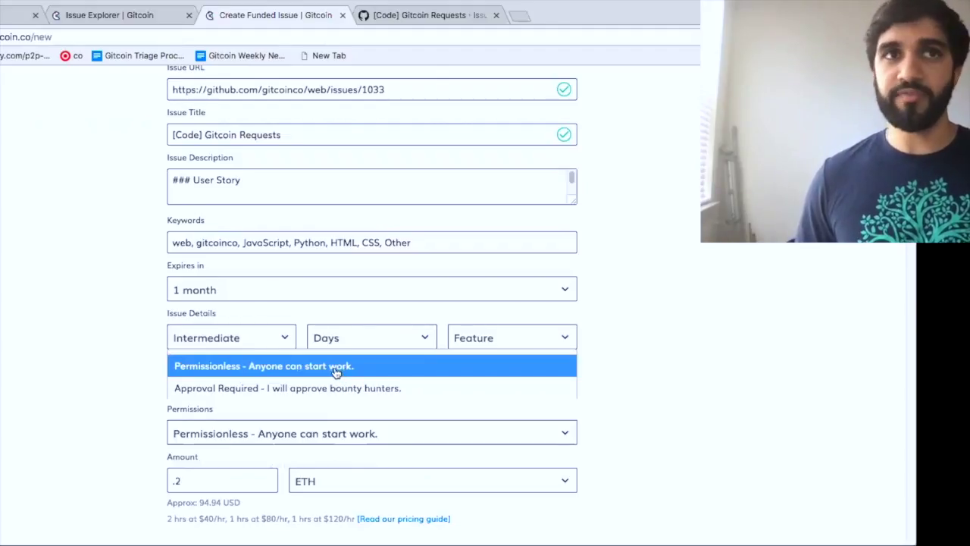
click(336, 371)
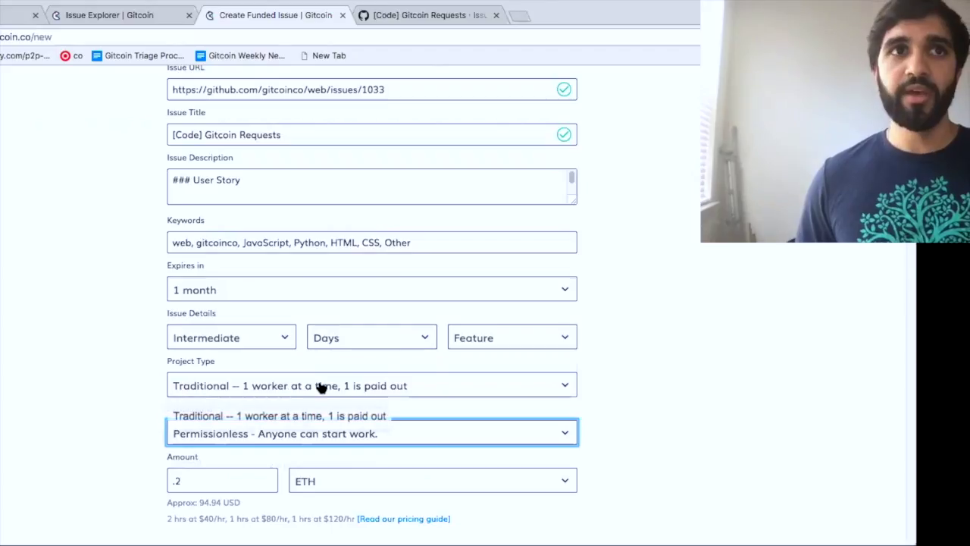
click(321, 387)
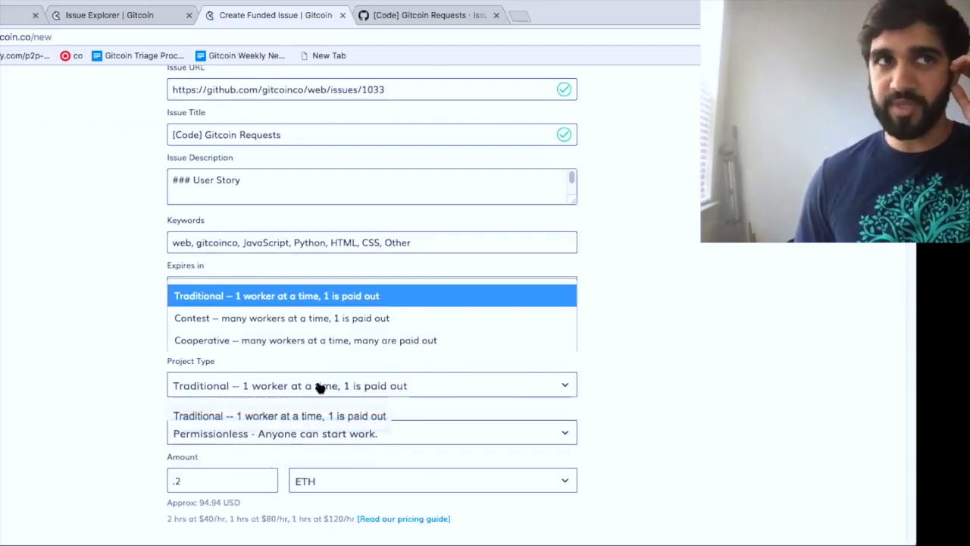
click(320, 387)
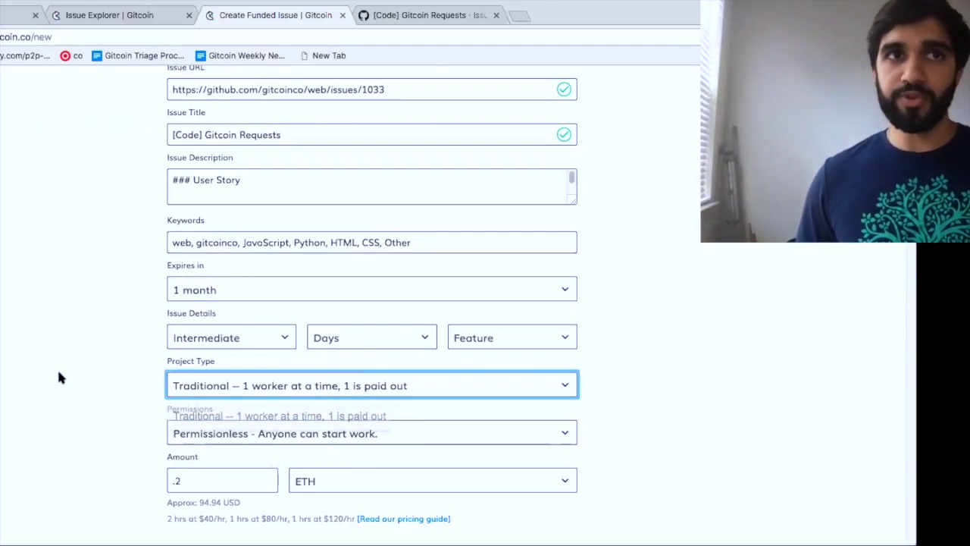
Set the funding amount for the issue to 0.5 ETH.
scroll(73, 385, down, 5)
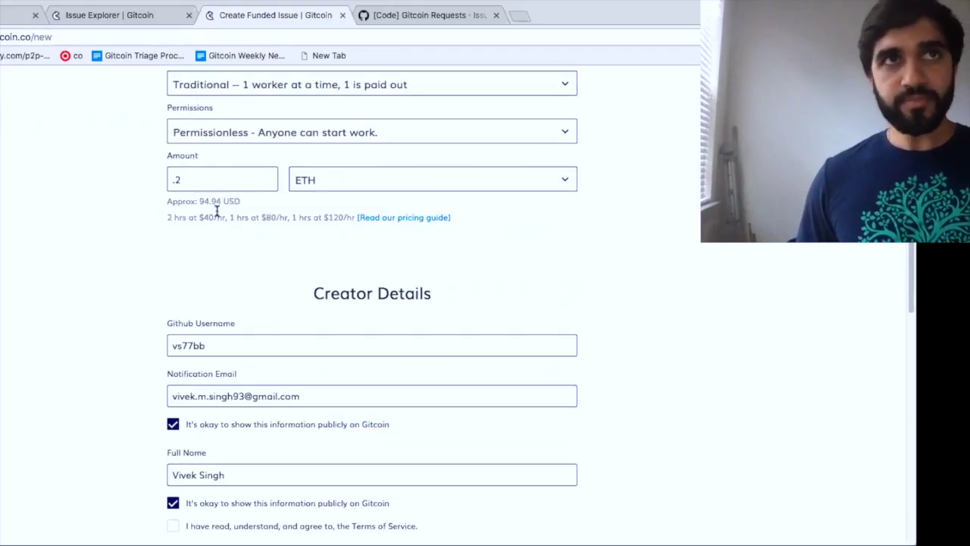
click(231, 184)
key(ctrl+a)
text(0.20)
key(BackSpace)
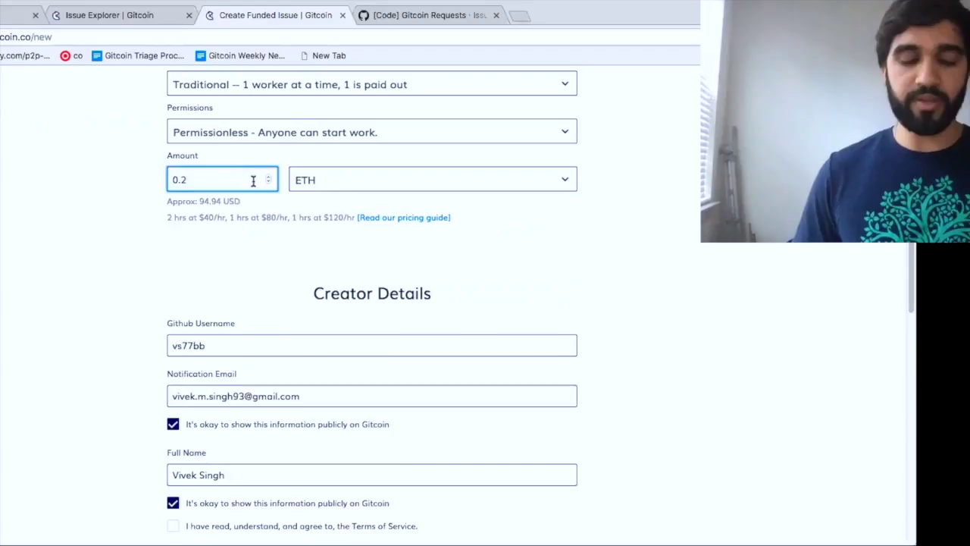
key(BackSpace)
text(3)
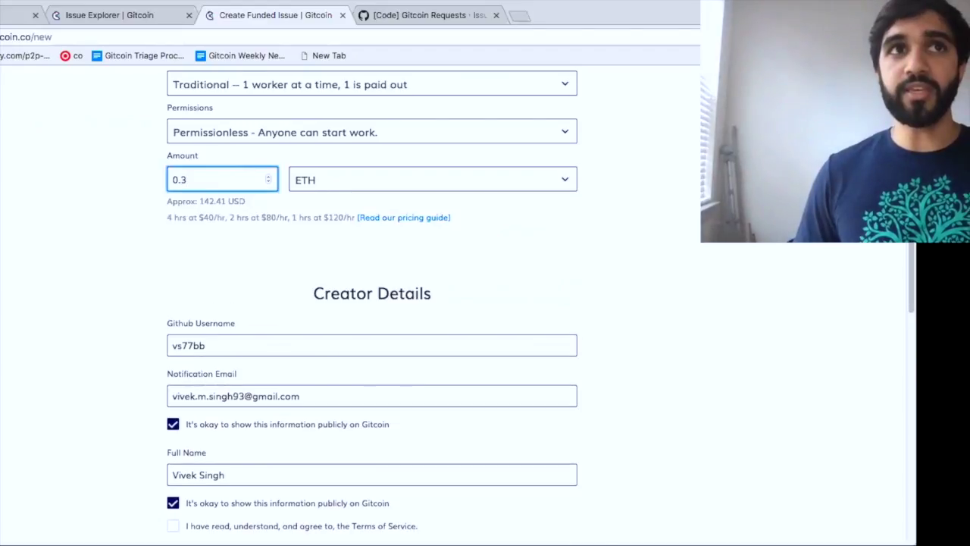
key(BackSpace)
text(4)
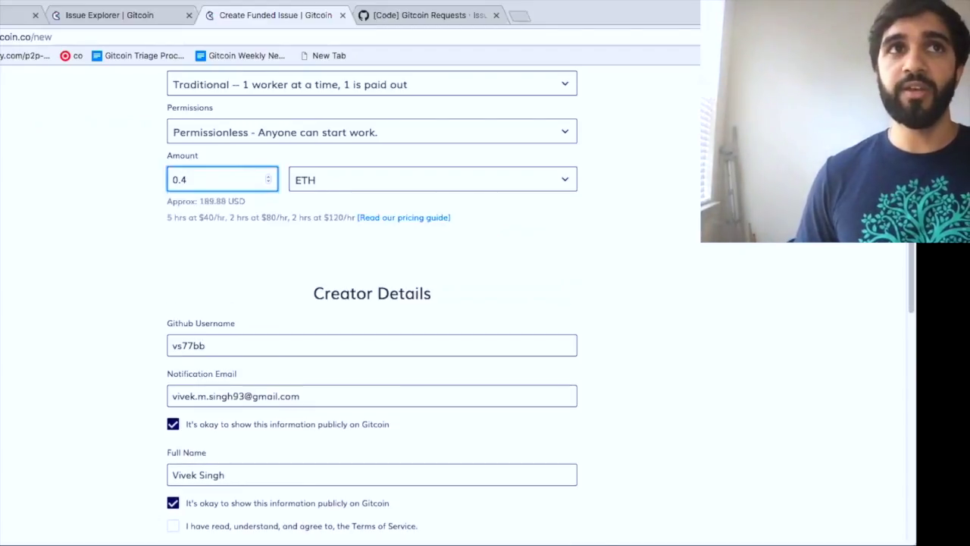
key(BackSpace)
text(5)
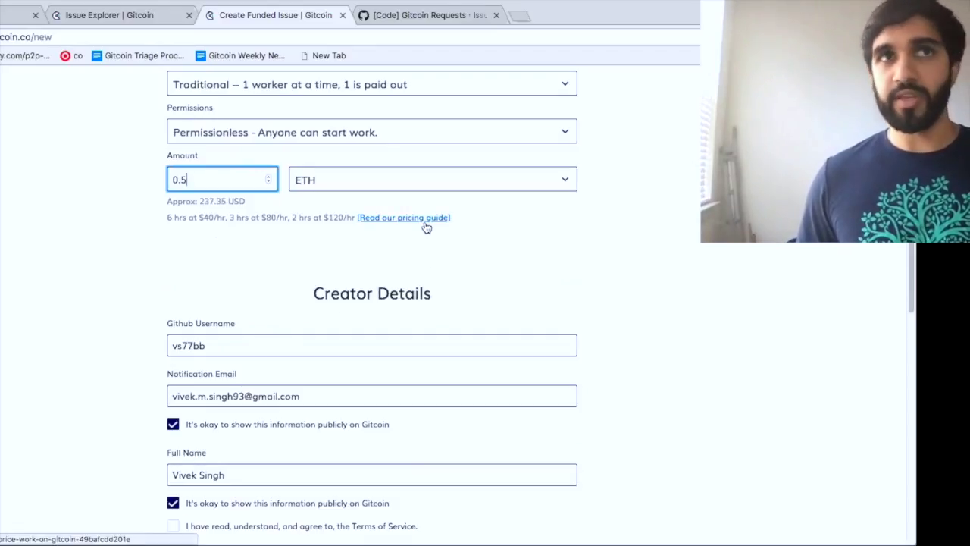
Agree to the Terms of Service and the public blockchain submission notice, and review the gas settings.
scroll(231, 275, down, 5)
scroll(229, 326, up, 2)
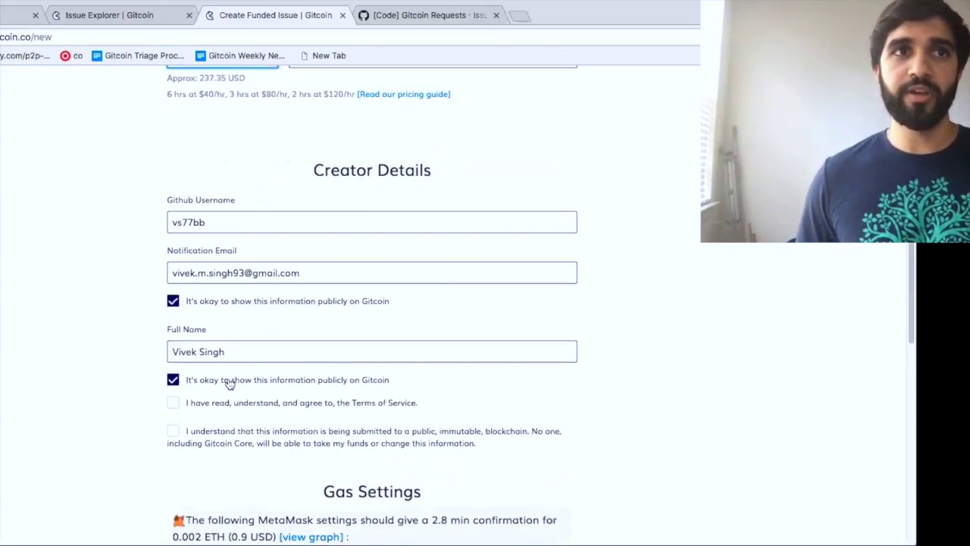
click(210, 402)
click(219, 429)
scroll(346, 425, down, 5)
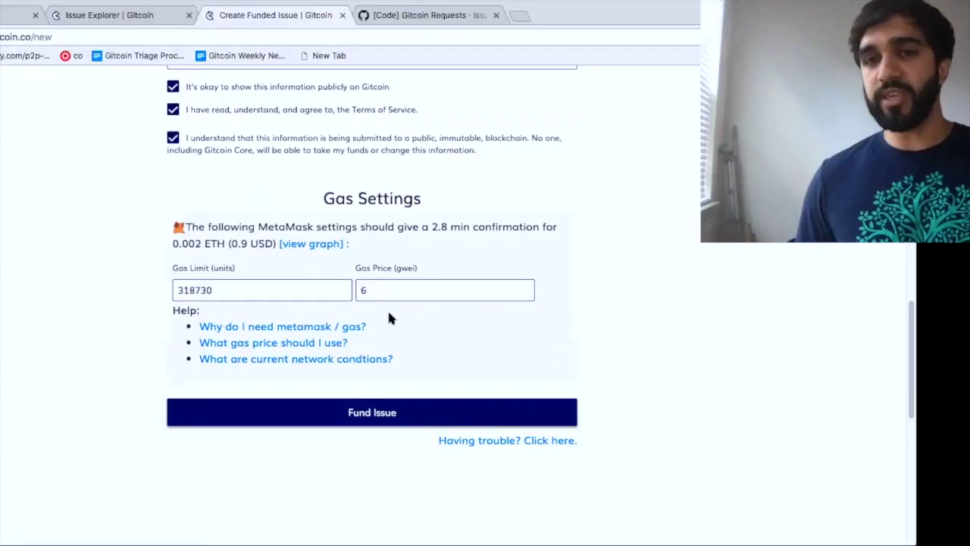
scroll(388, 317, up, 10)
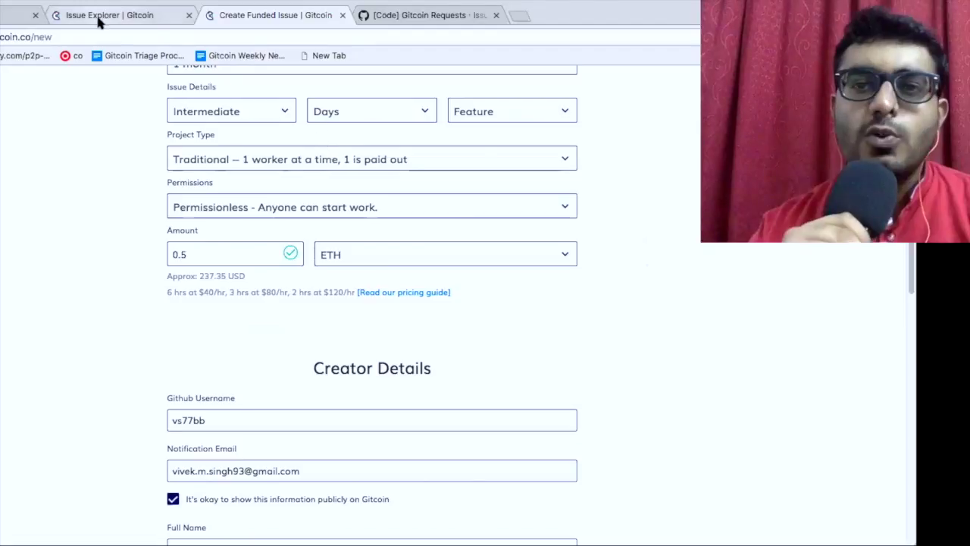
Switch to the Issue Explorer and filter the mainnet issues by the Work Done status.
click(99, 21)
scroll(294, 210, down, 2)
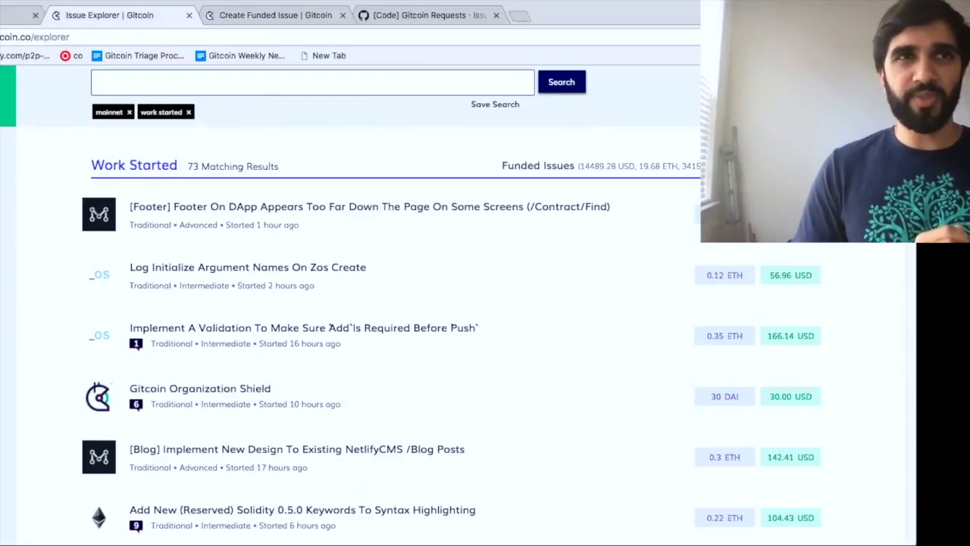
click(6, 205)
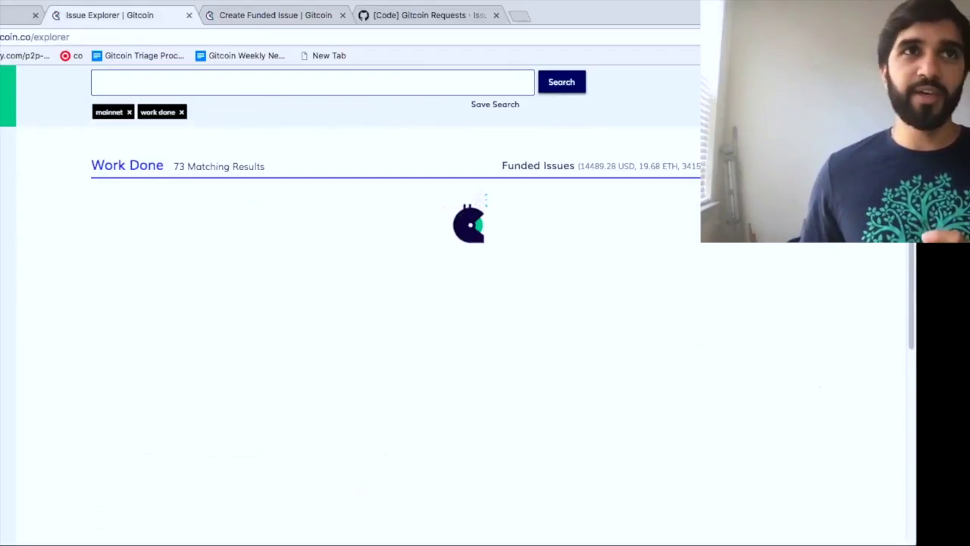